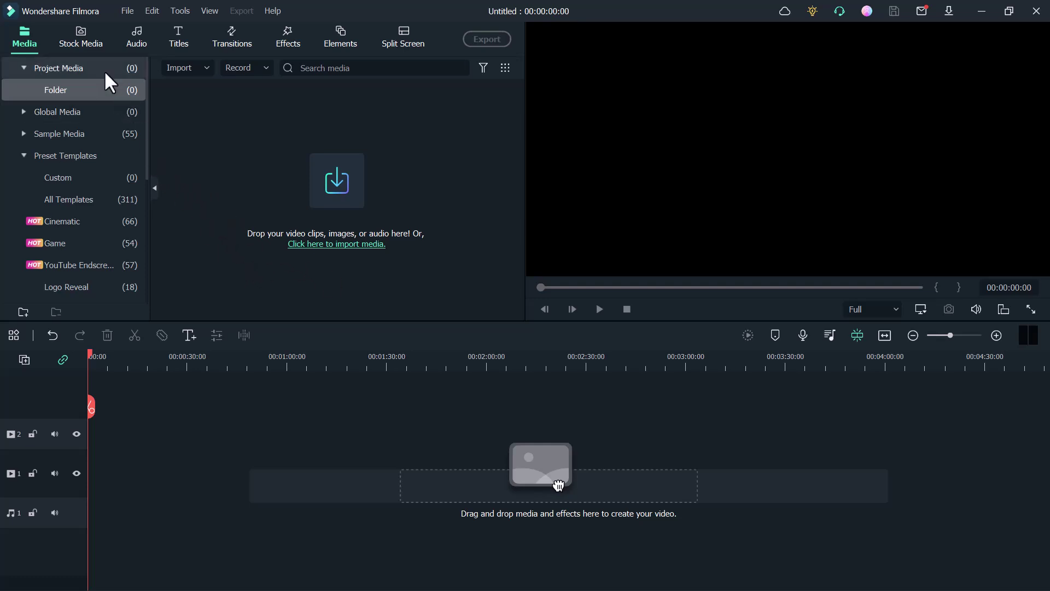
Step: Search the Pexels stock videos for 'SMOKE' and add the first pink smoke clip (about 59 s) to the timeline
{"action": "left_click", "coordinate": [90, 50]}
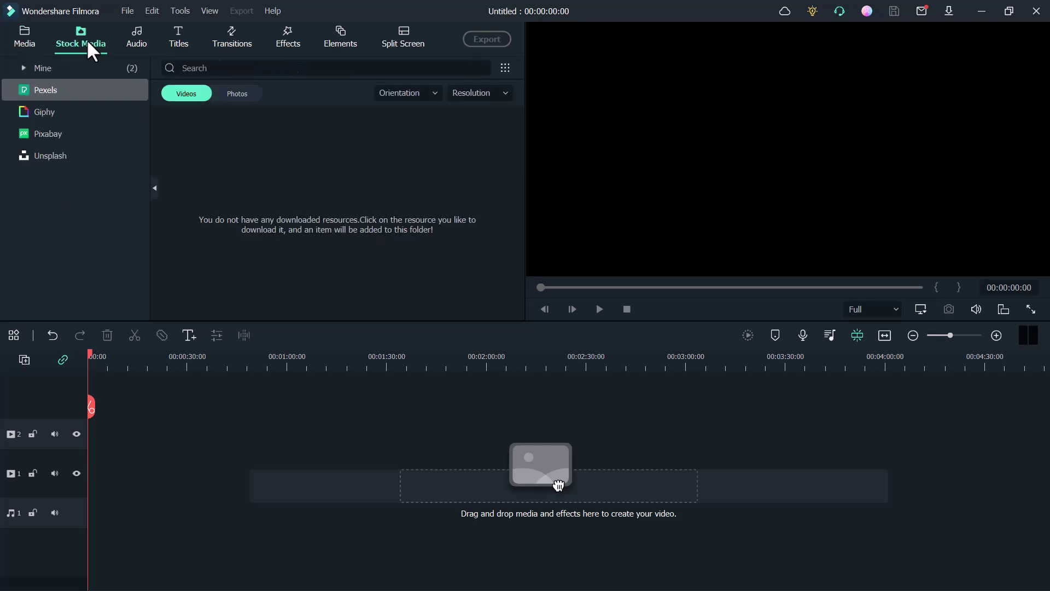
{"action": "left_click", "coordinate": [237, 69]}
{"action": "type", "text": "SMOKE"}
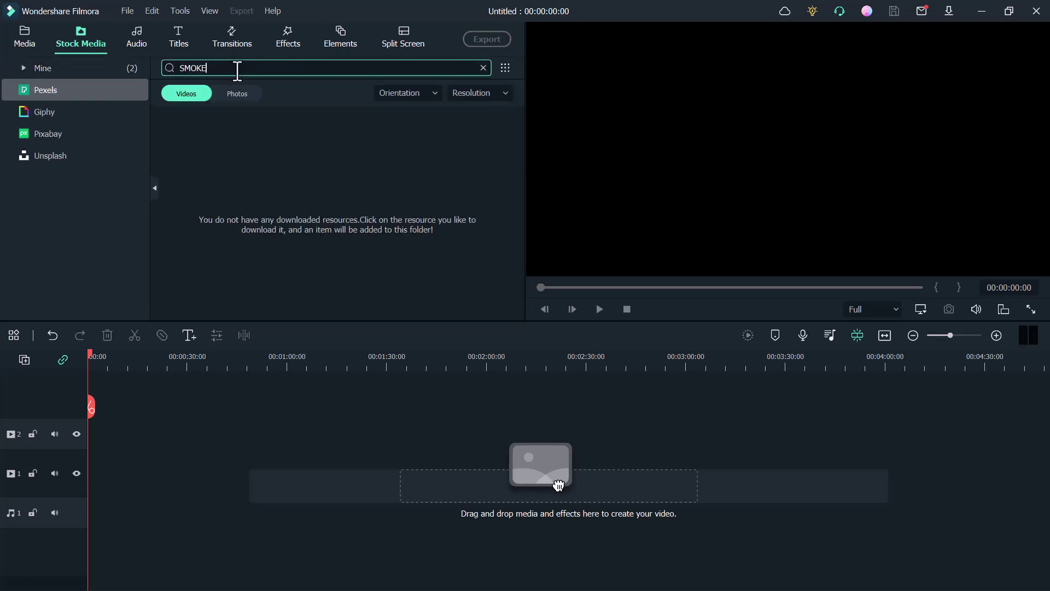
{"action": "key", "text": "Return"}
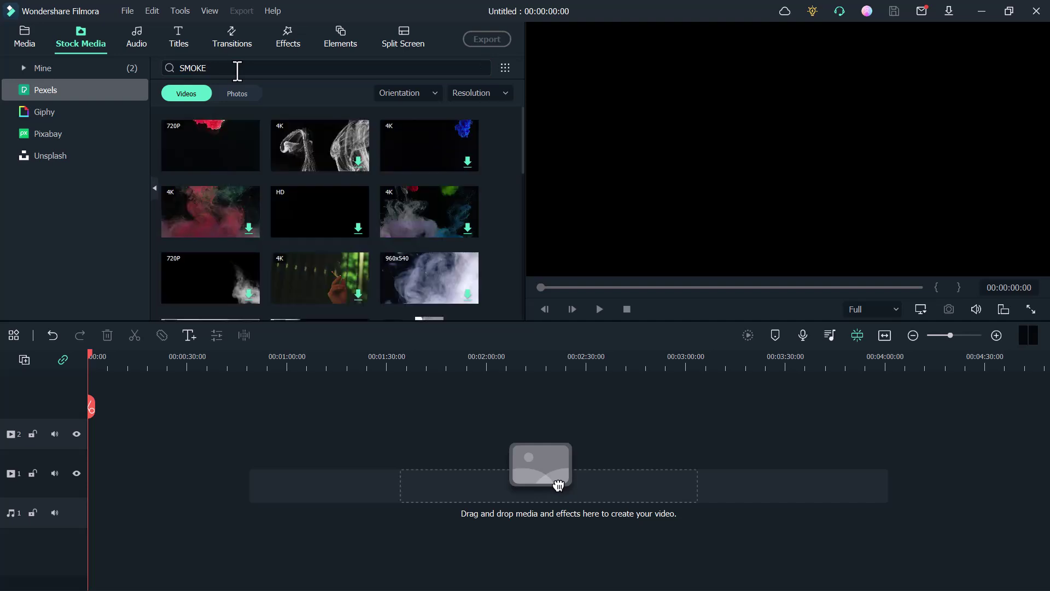
{"action": "scroll", "coordinate": [458, 207], "scroll_direction": "down", "scroll_amount": 5}
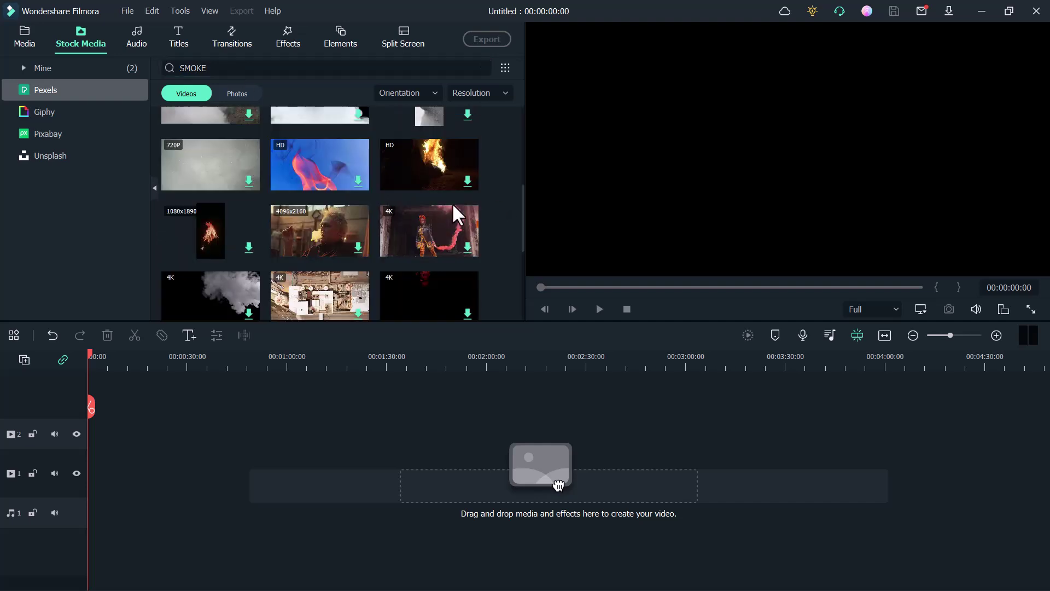
{"action": "scroll", "coordinate": [450, 189], "scroll_direction": "up", "scroll_amount": 5}
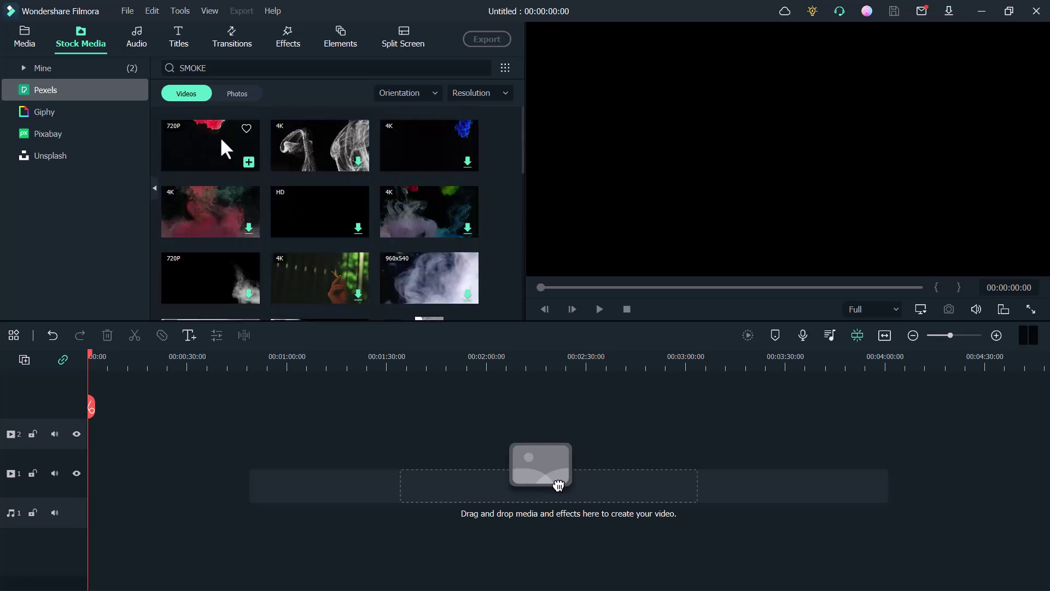
{"action": "left_click", "coordinate": [249, 161]}
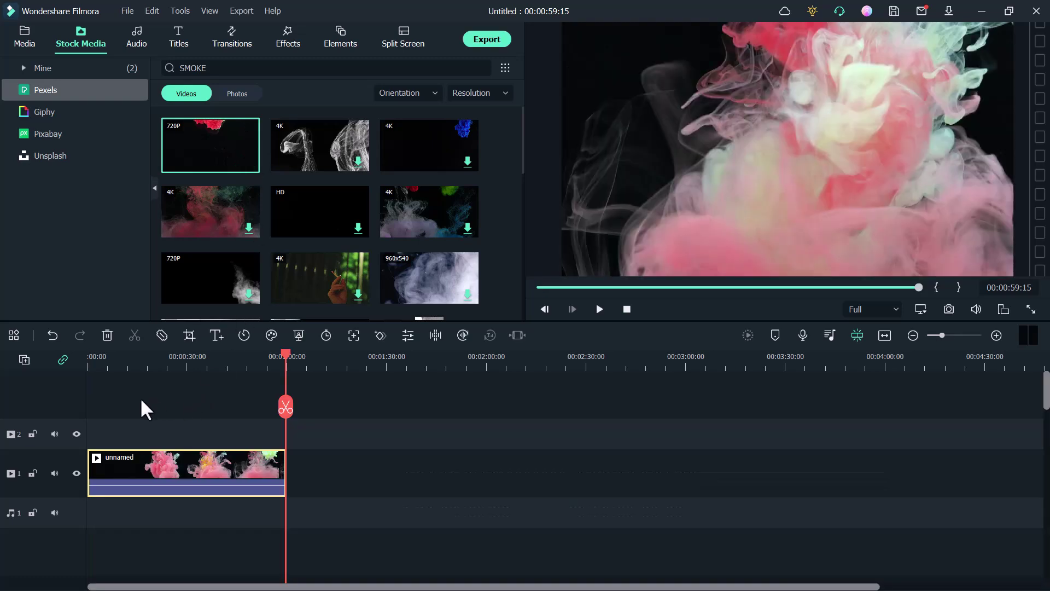
Step: Add the Plain Text Default Title 'YOUR TITLE HERE' at 0 s above the smoke clip
{"action": "left_click", "coordinate": [93, 356]}
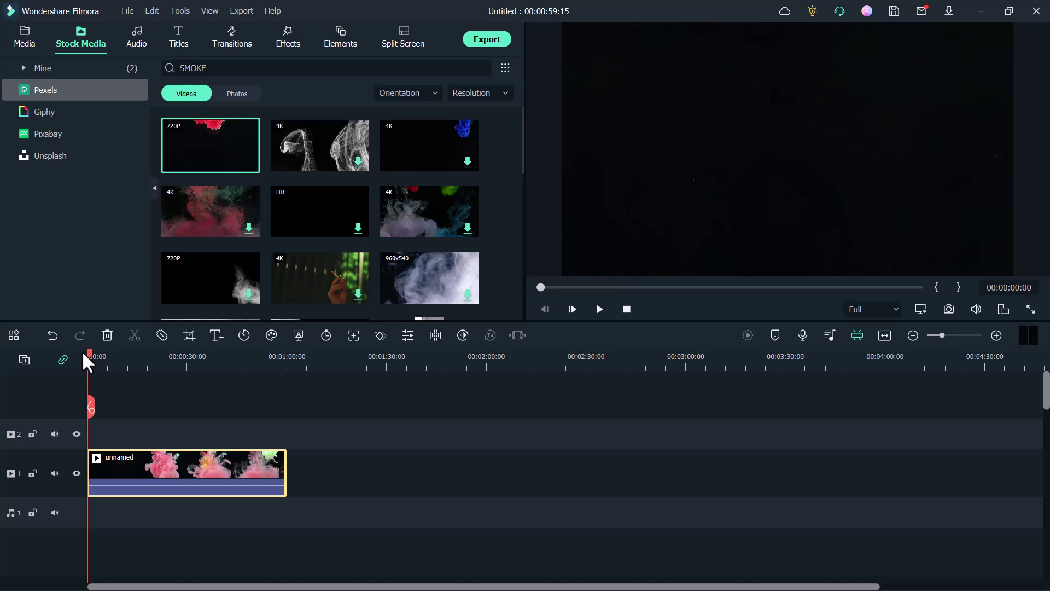
{"action": "left_click", "coordinate": [176, 34]}
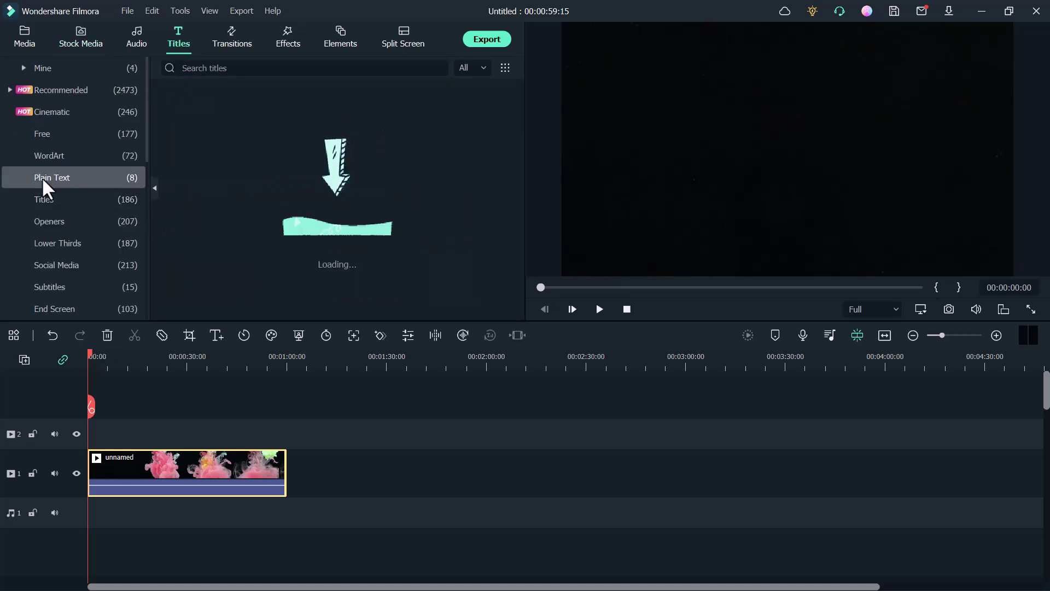
{"action": "mouse_move", "coordinate": [217, 129]}
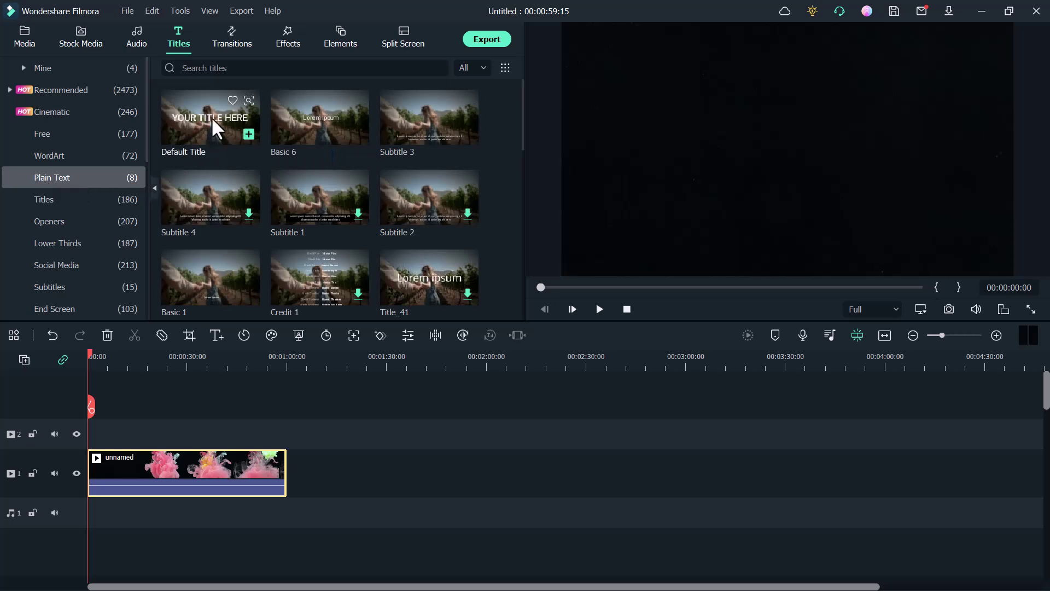
{"action": "left_click", "coordinate": [249, 134]}
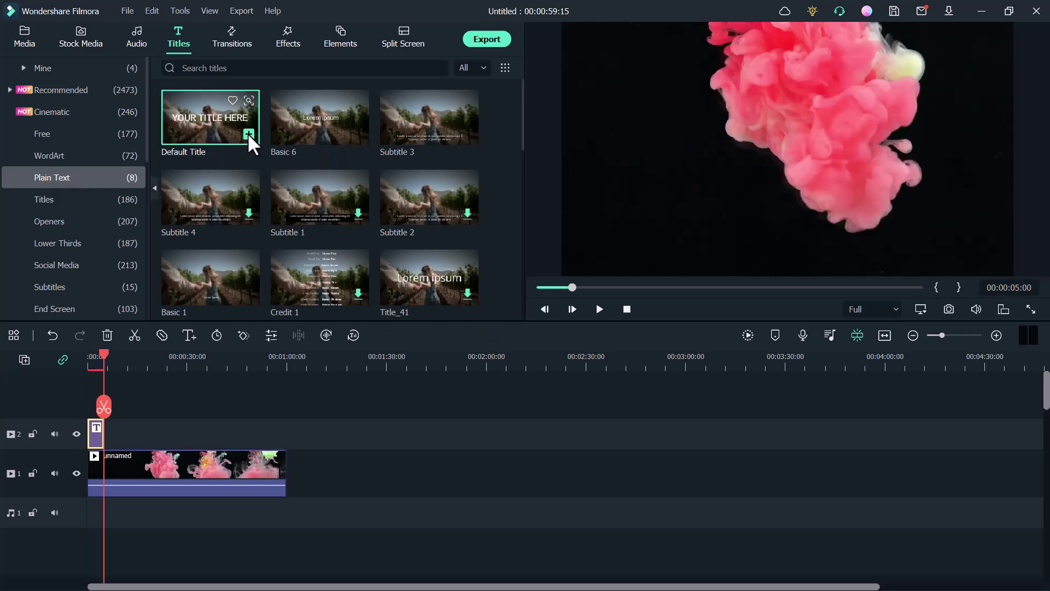
Step: Stretch the title clip on the second track to about 43 seconds
{"action": "left_click_drag", "start_coordinate": [98, 359], "coordinate": [90, 359]}
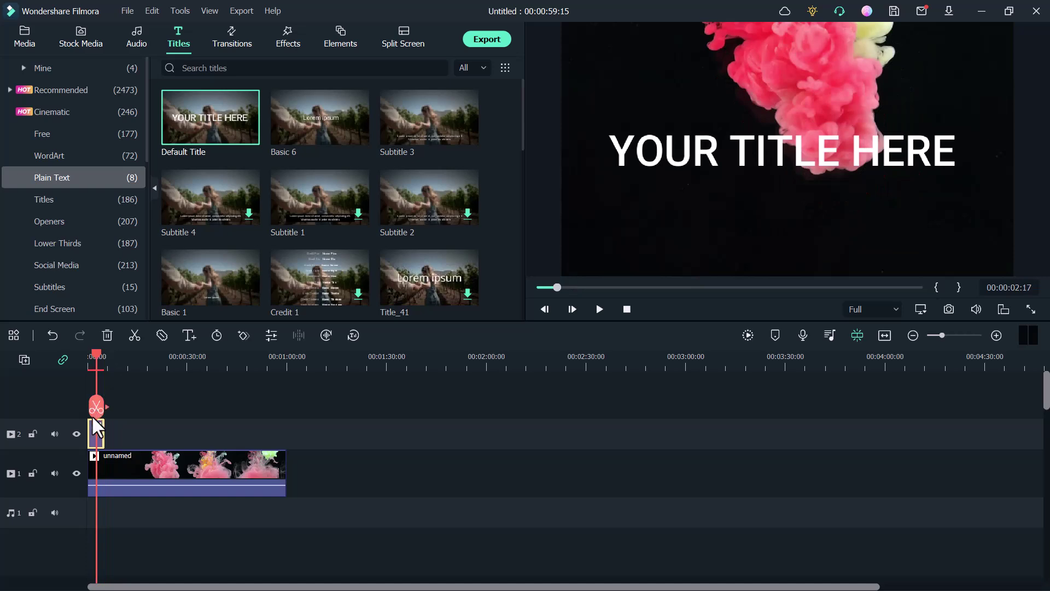
{"action": "left_click_drag", "start_coordinate": [100, 435], "coordinate": [229, 435]}
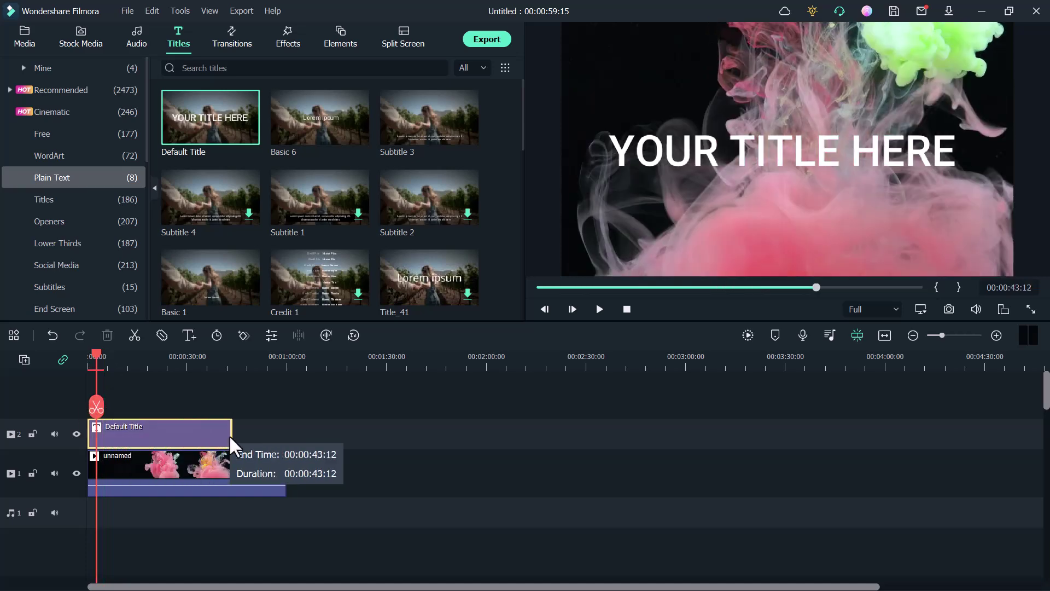
{"action": "right_click", "coordinate": [205, 436]}
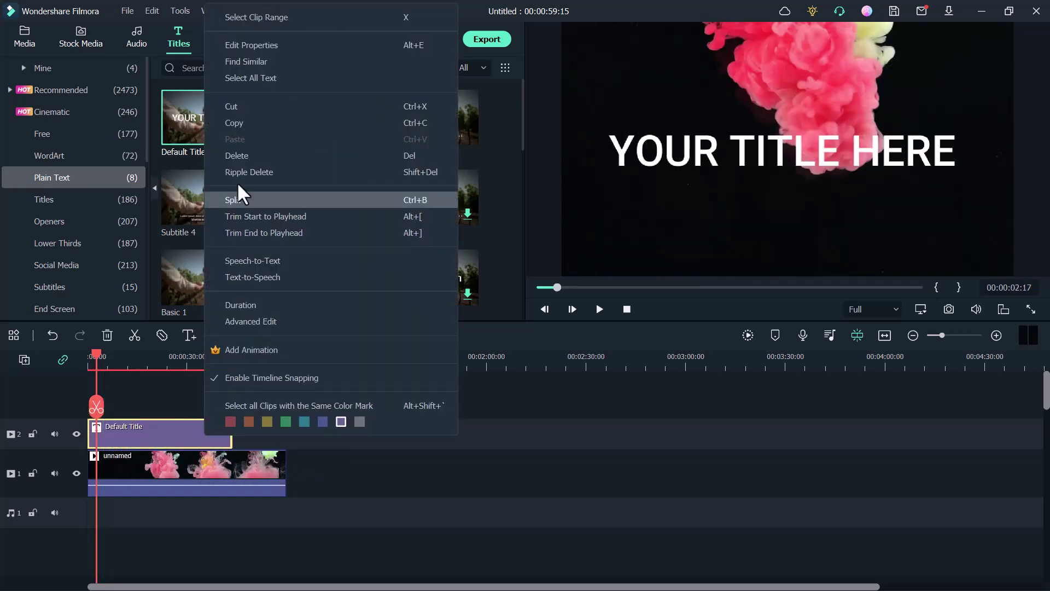
Step: Replace the title's text with 'INFO URDU' in its properties
{"action": "left_click", "coordinate": [232, 46]}
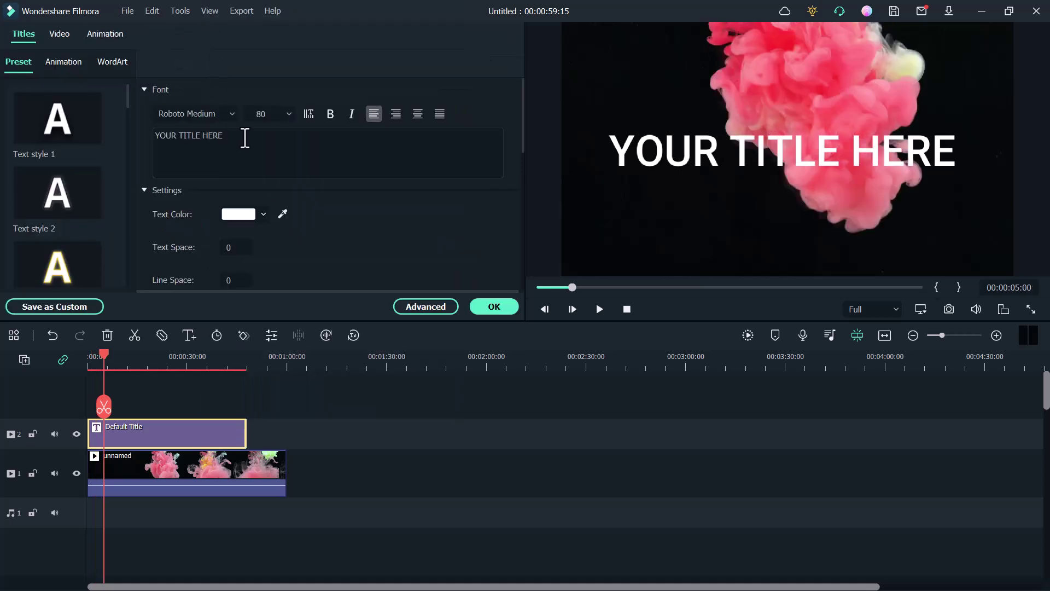
{"action": "left_click", "coordinate": [225, 140]}
{"action": "left_click_drag", "start_coordinate": [224, 140], "coordinate": [139, 137]}
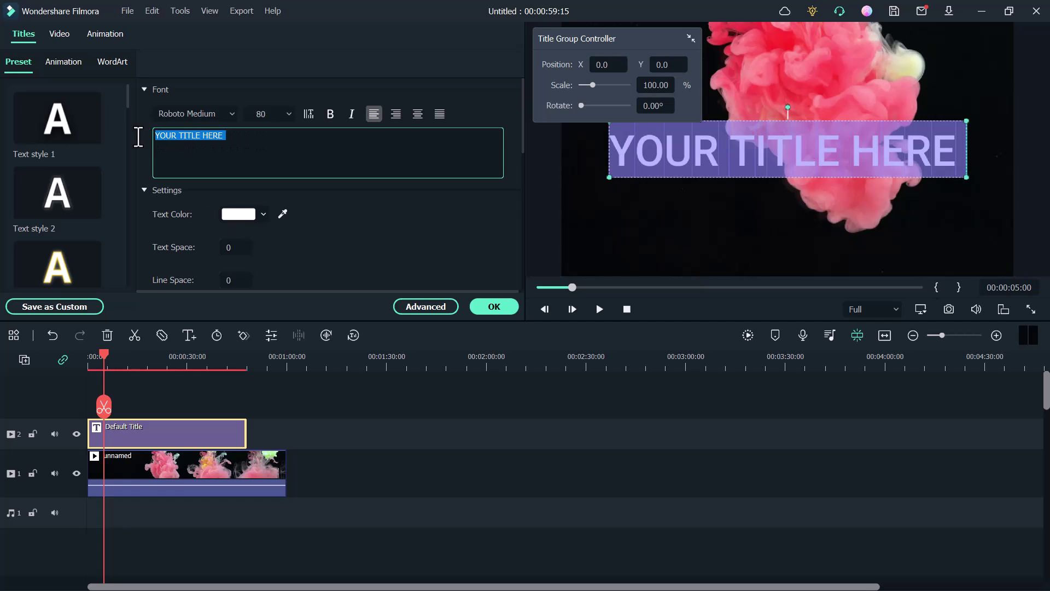
{"action": "type", "text": "IN"}
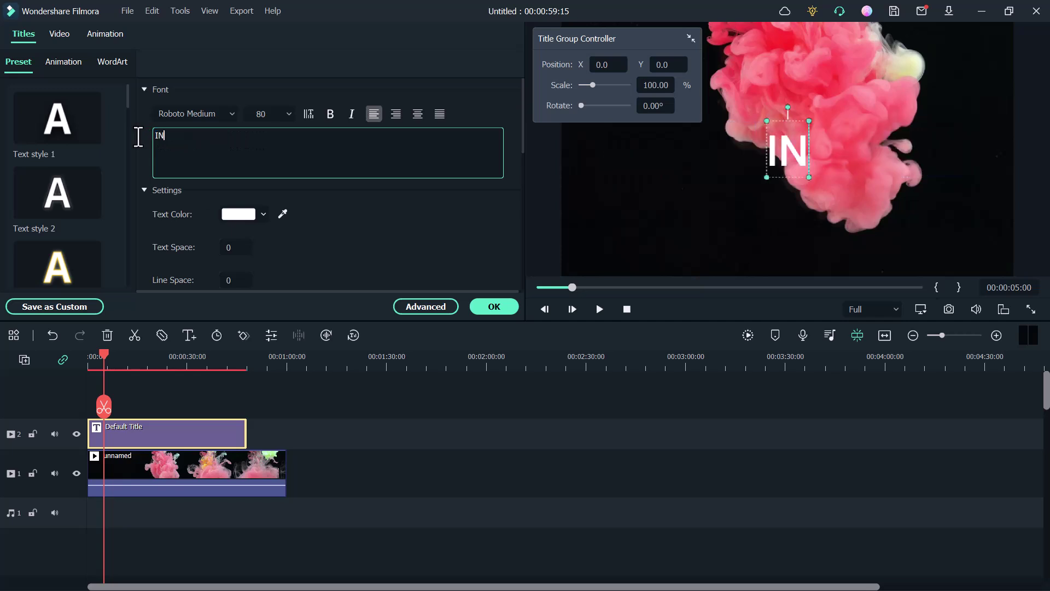
{"action": "type", "text": "FO URDU"}
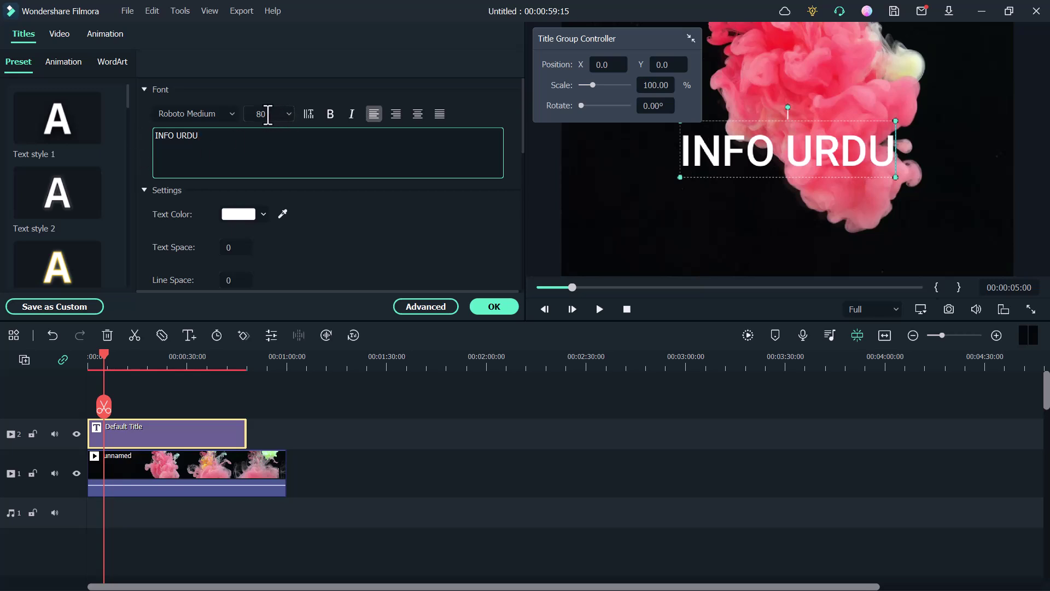
Step: Set the title's font size to 125 and turn on bold
{"action": "left_click", "coordinate": [288, 114]}
{"action": "scroll", "coordinate": [264, 207], "scroll_direction": "down", "scroll_amount": 2}
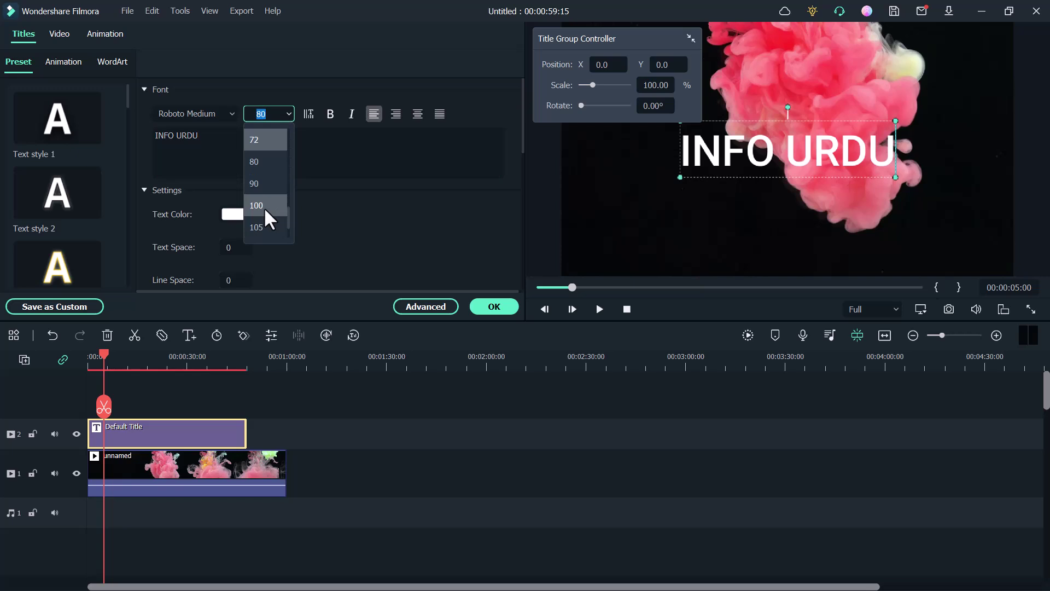
{"action": "left_click", "coordinate": [264, 200]}
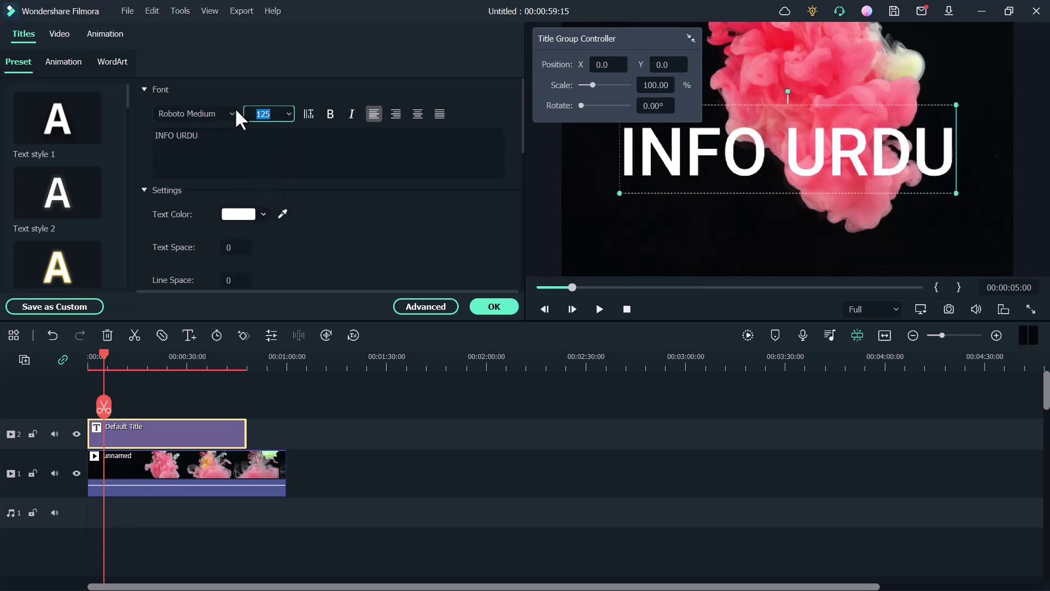
{"action": "left_click", "coordinate": [330, 113]}
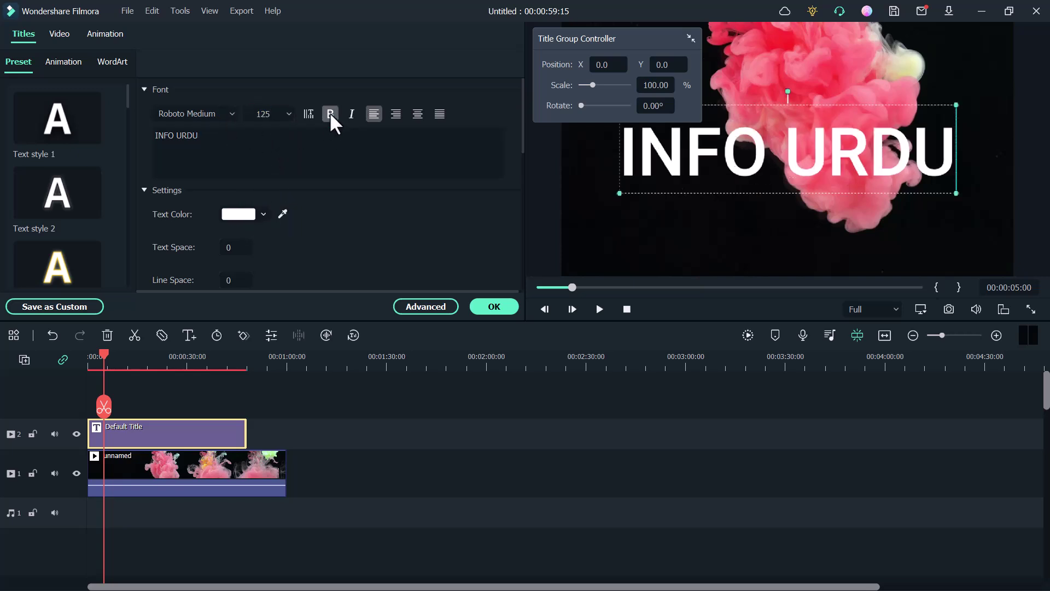
{"action": "left_click", "coordinate": [280, 143]}
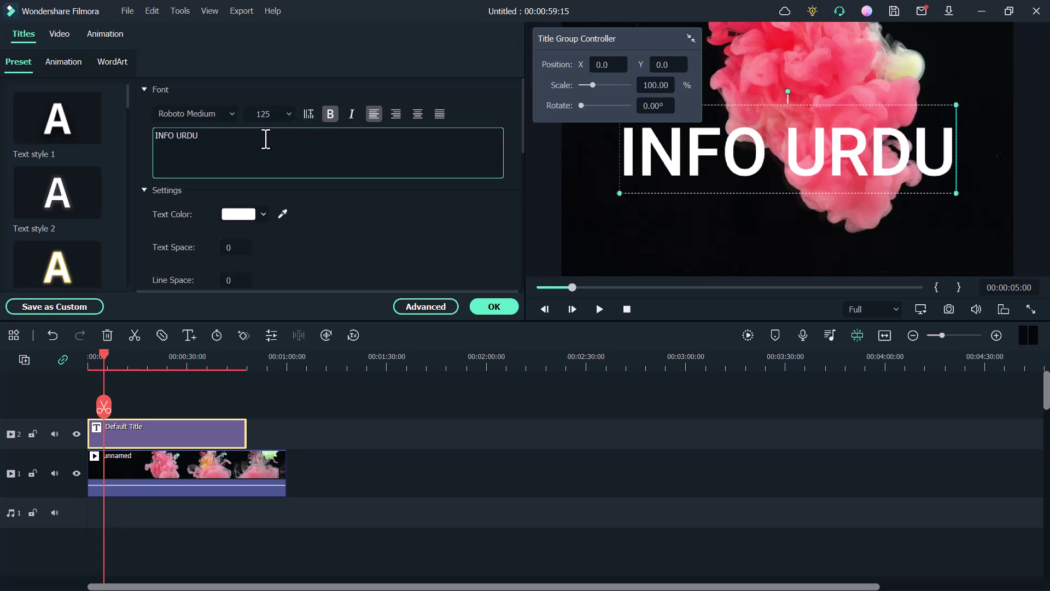
Step: Set the title's Compositing blending mode to Overlay
{"action": "left_click", "coordinate": [61, 32]}
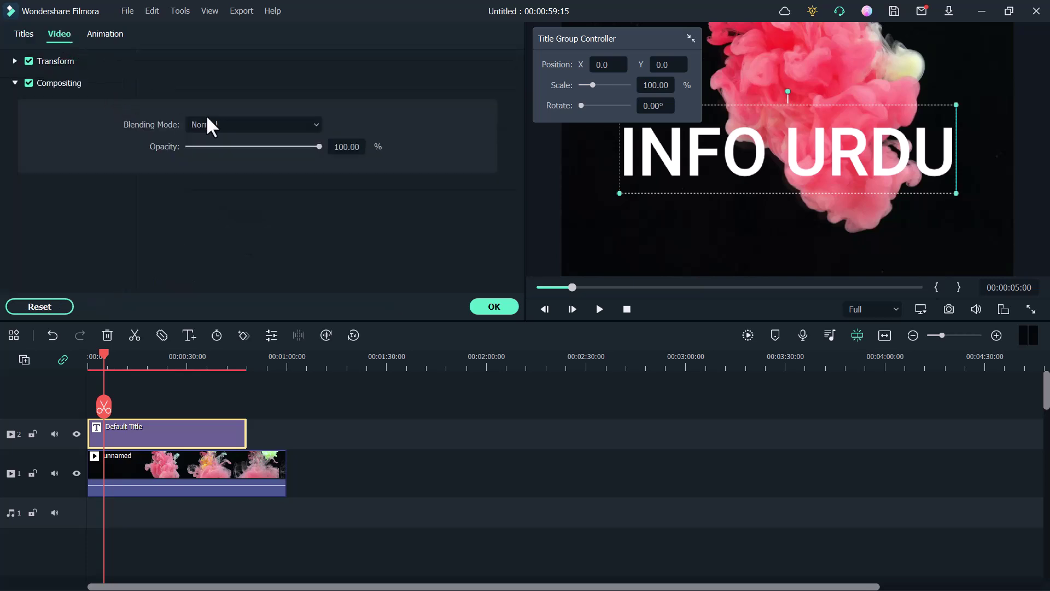
{"action": "left_click", "coordinate": [309, 124]}
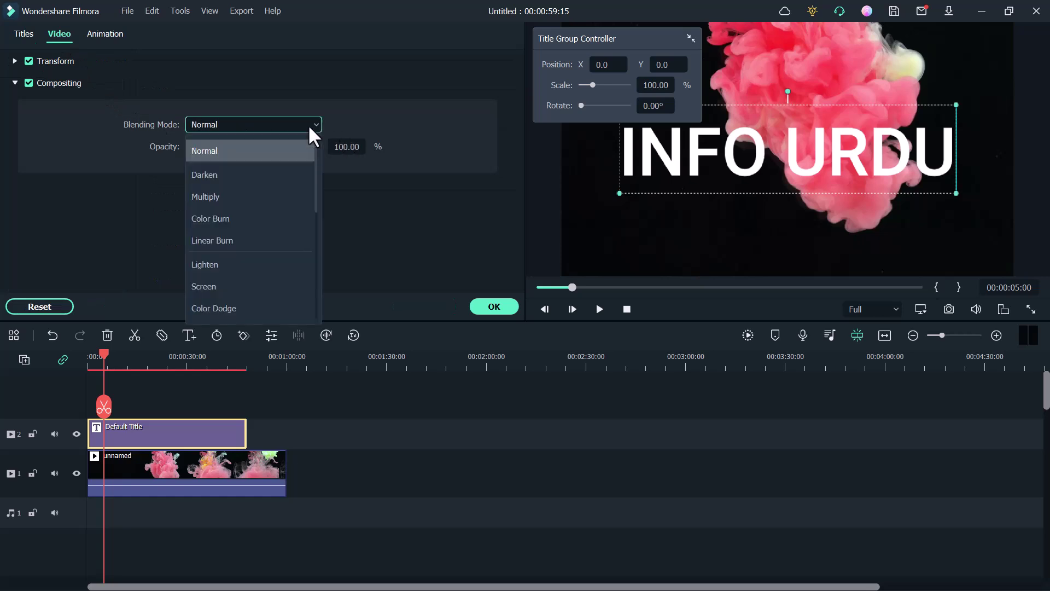
{"action": "scroll", "coordinate": [264, 264], "scroll_direction": "down", "scroll_amount": 1}
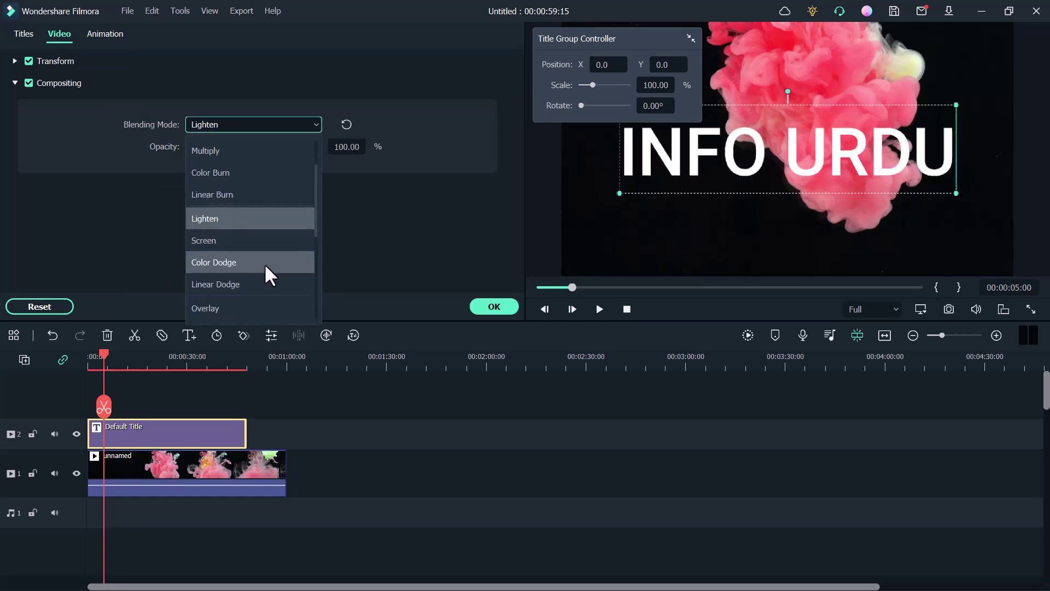
{"action": "left_click", "coordinate": [238, 308]}
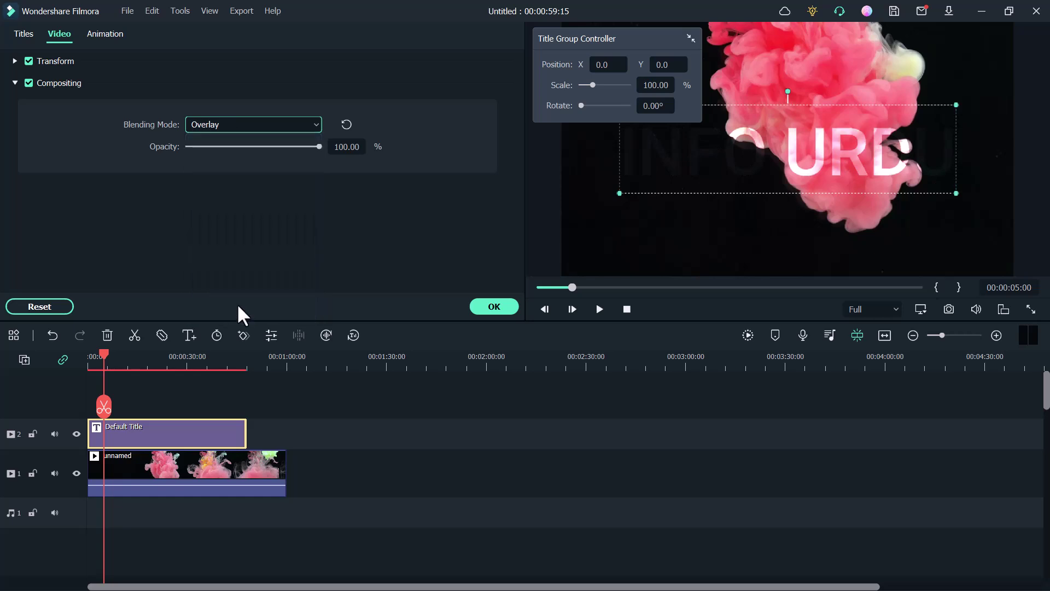
Step: Preview the blend from the start and extend the title to the smoke clip's end
{"action": "left_click_drag", "start_coordinate": [104, 355], "coordinate": [83, 355]}
{"action": "left_click", "coordinate": [601, 308]}
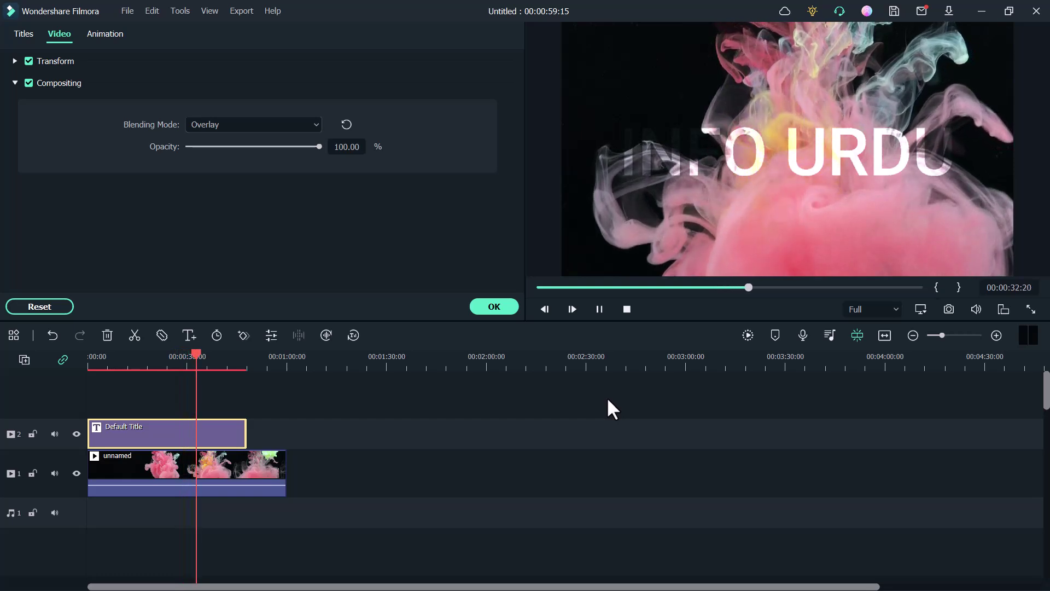
{"action": "left_click_drag", "start_coordinate": [246, 434], "coordinate": [285, 434]}
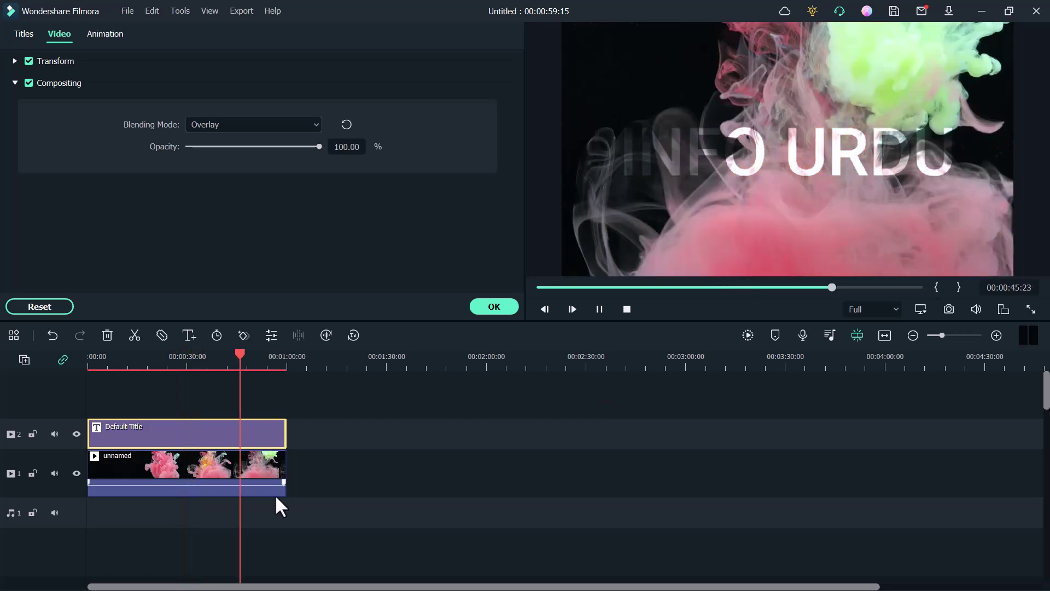
Step: Confirm the title edits, review the MP4 export settings and start the export
{"action": "left_click", "coordinate": [496, 305]}
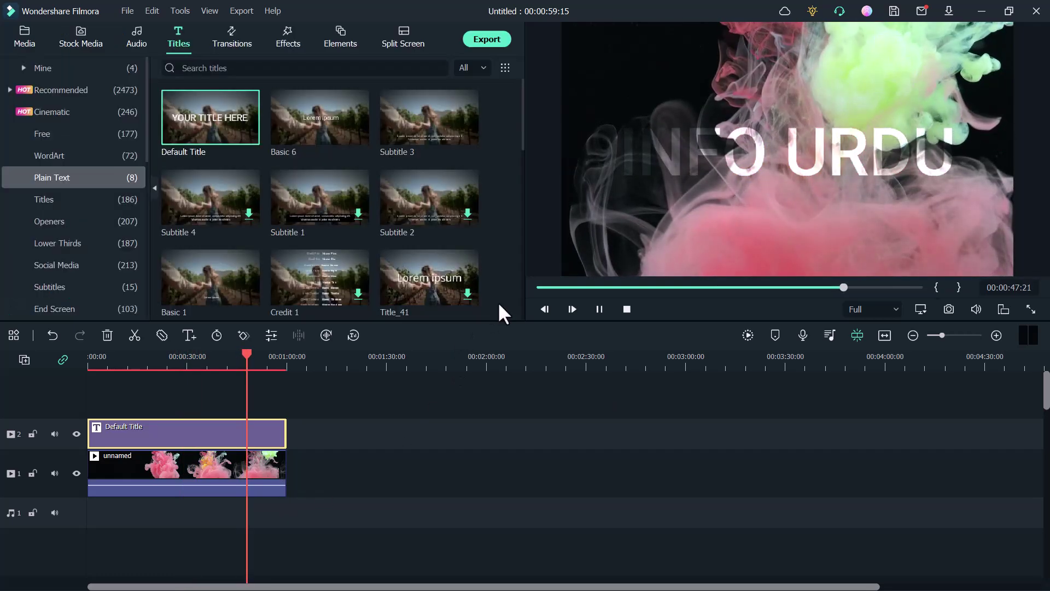
{"action": "left_click", "coordinate": [493, 38]}
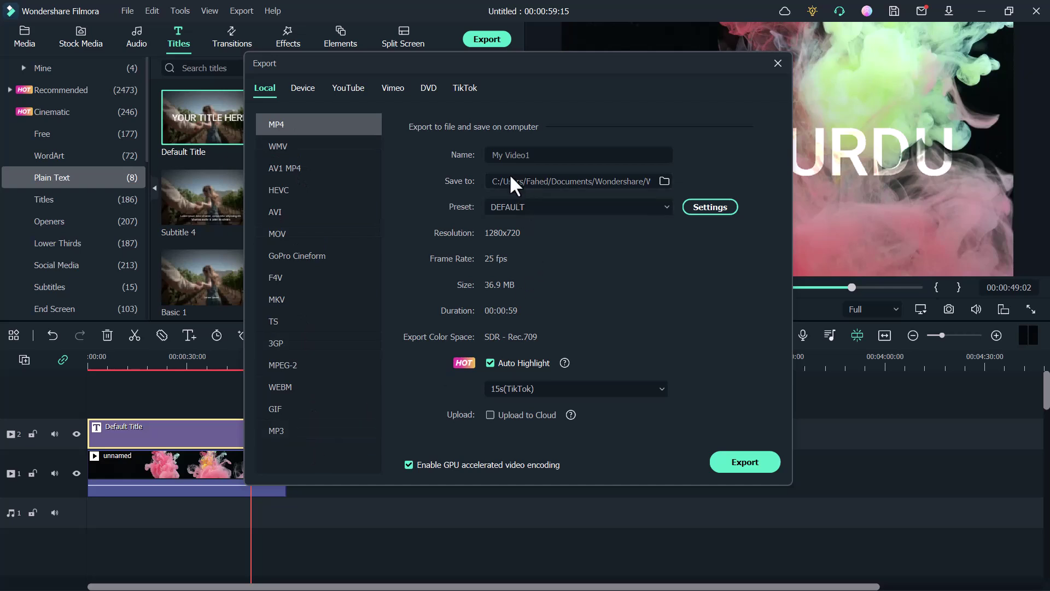
{"action": "left_click", "coordinate": [741, 463]}
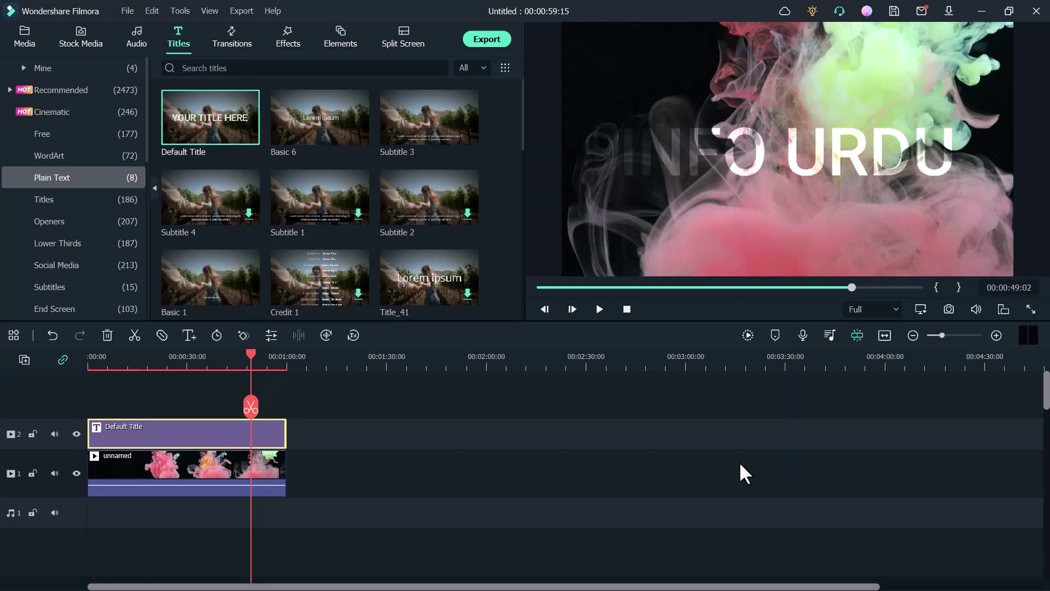